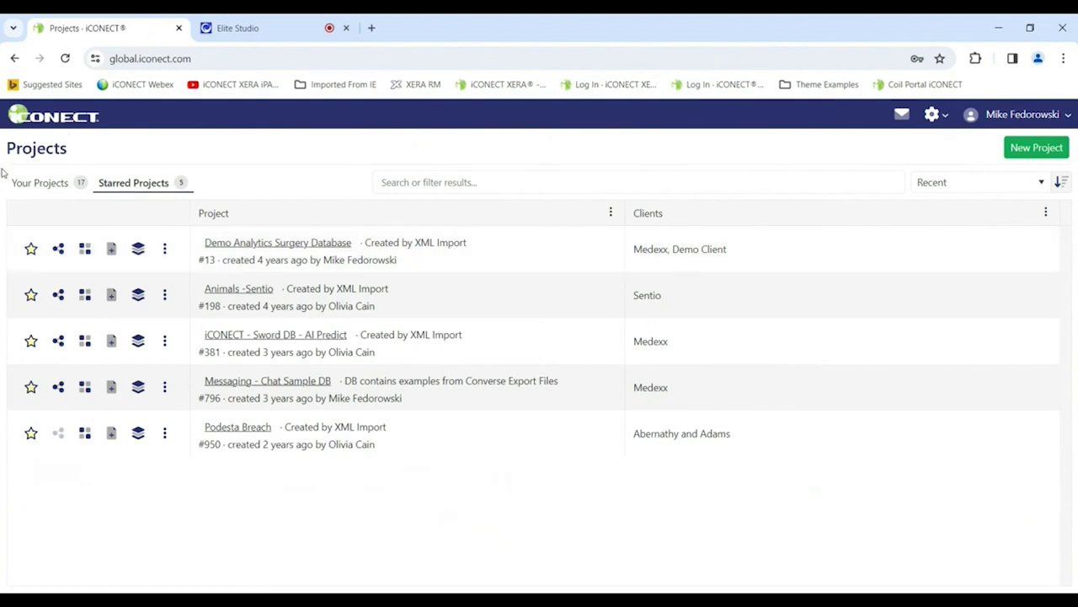
View the new import page of the Demo Analytics Surgery Database project and go to its records list
drag(5, 148, 74, 157)
click(115, 159)
click(111, 249)
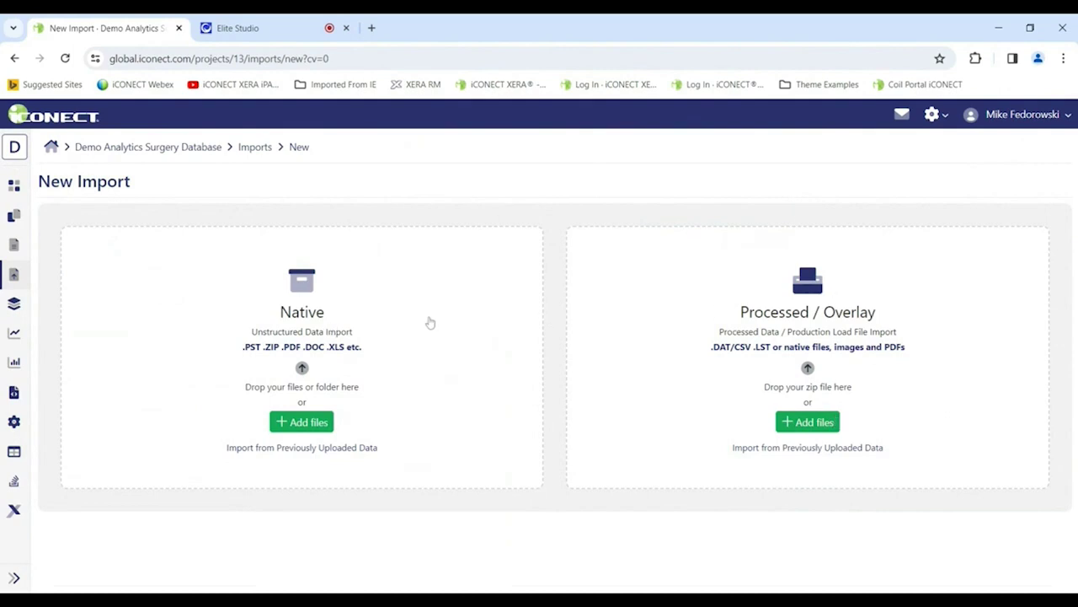
click(15, 216)
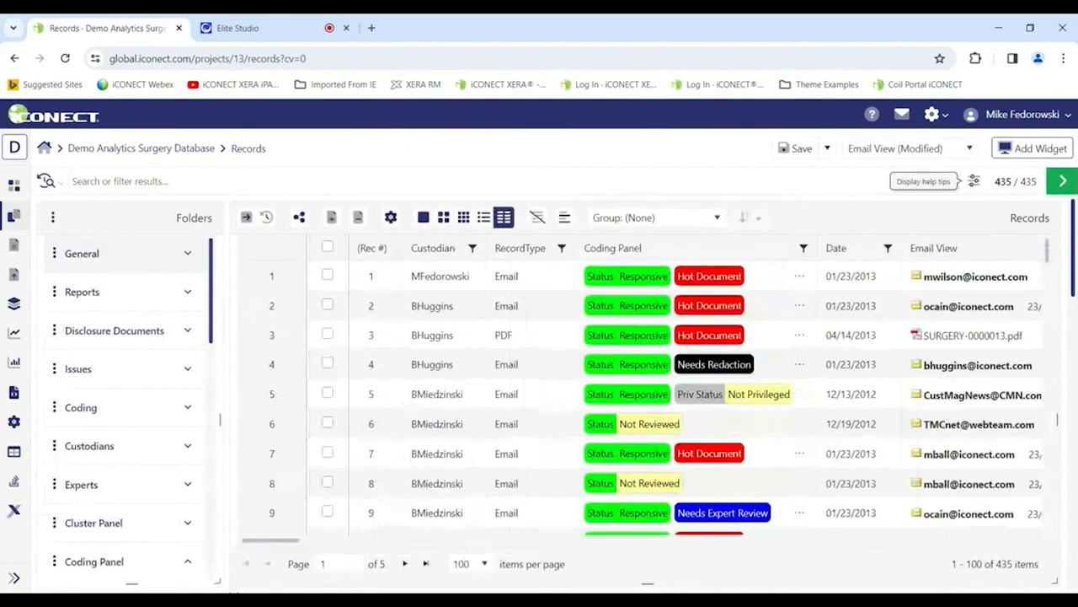
click(118, 181)
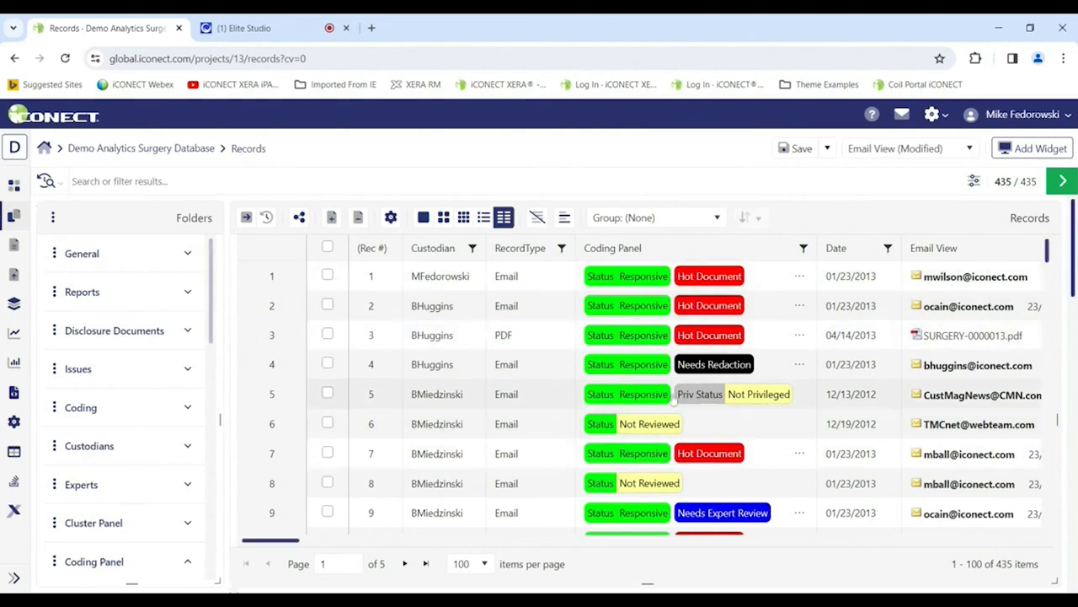
Switch the records to the Case Facts View and back to the Email View, clearing the Facts Documents filter
click(969, 149)
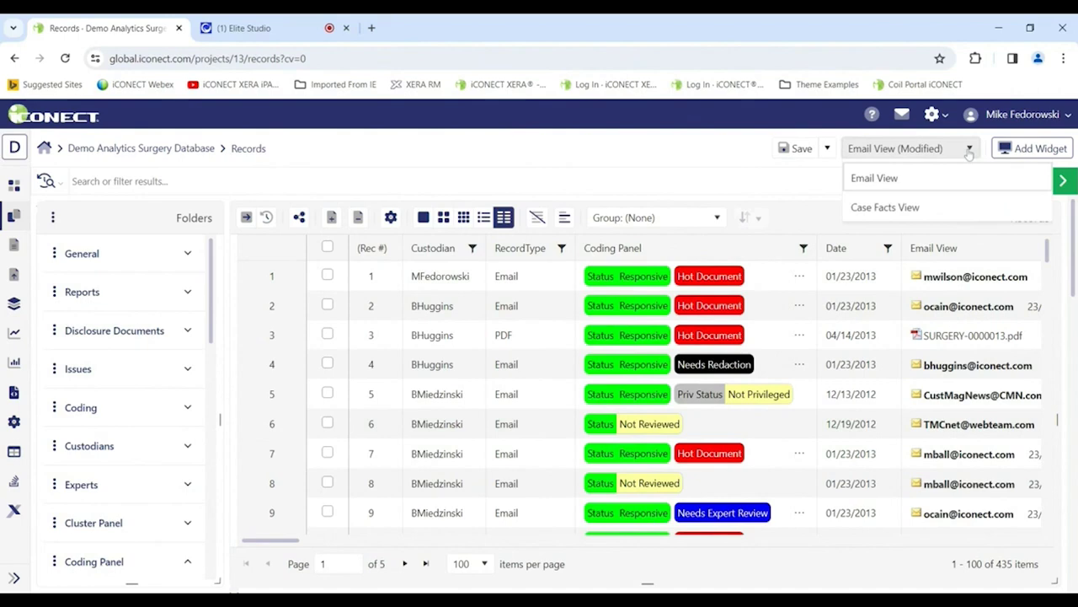
click(890, 237)
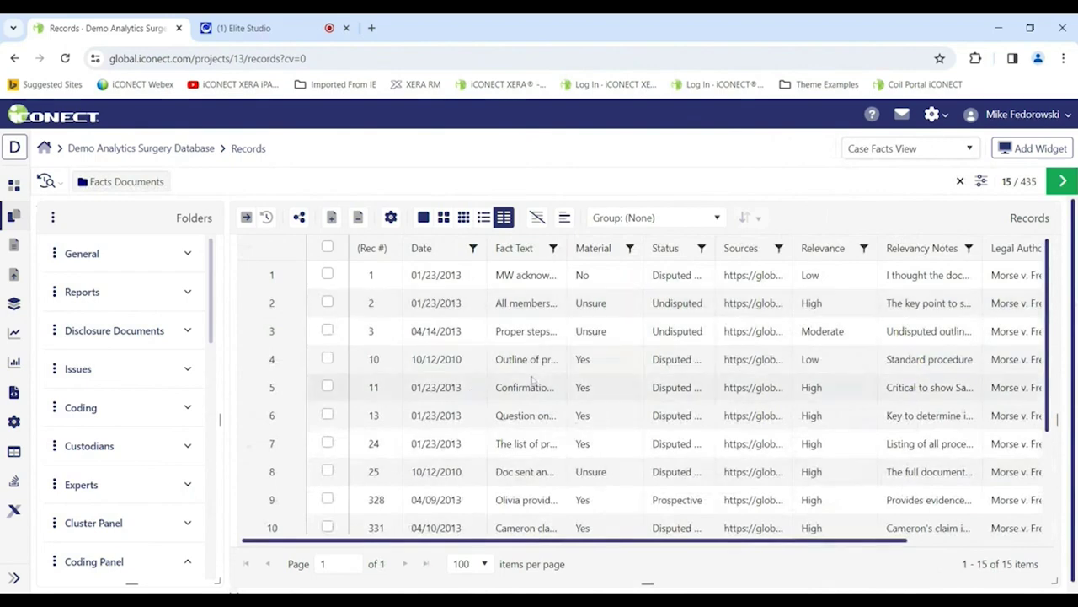
click(906, 148)
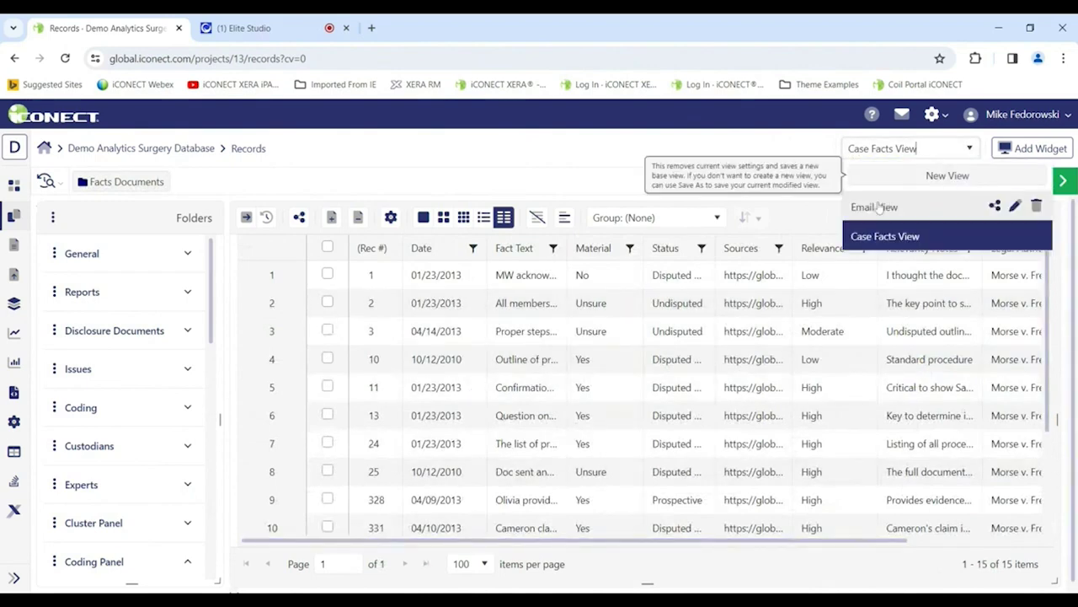
click(880, 207)
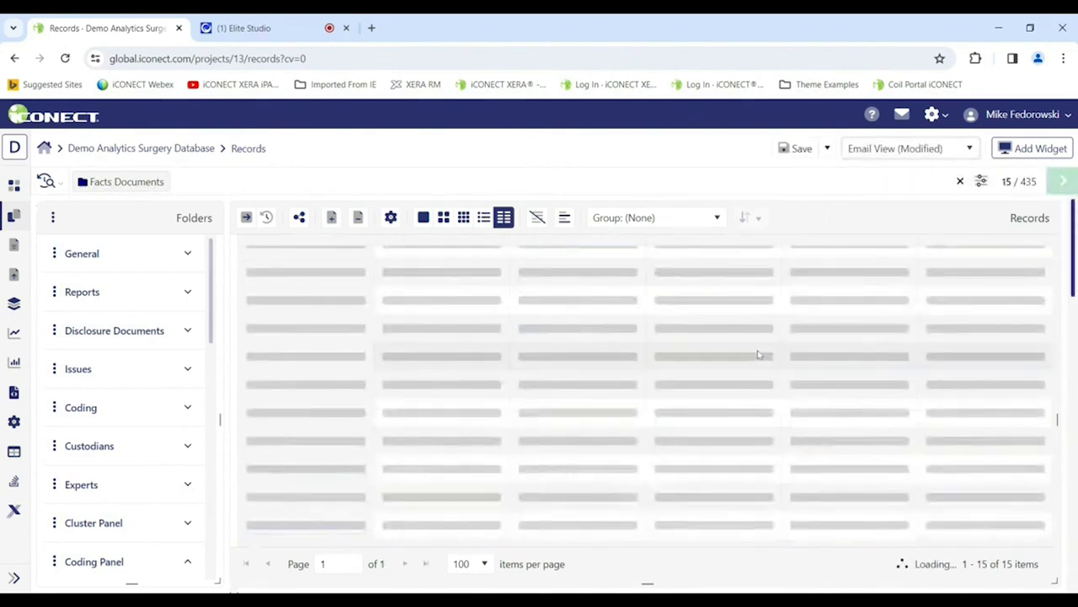
scroll(548, 379, down, 5)
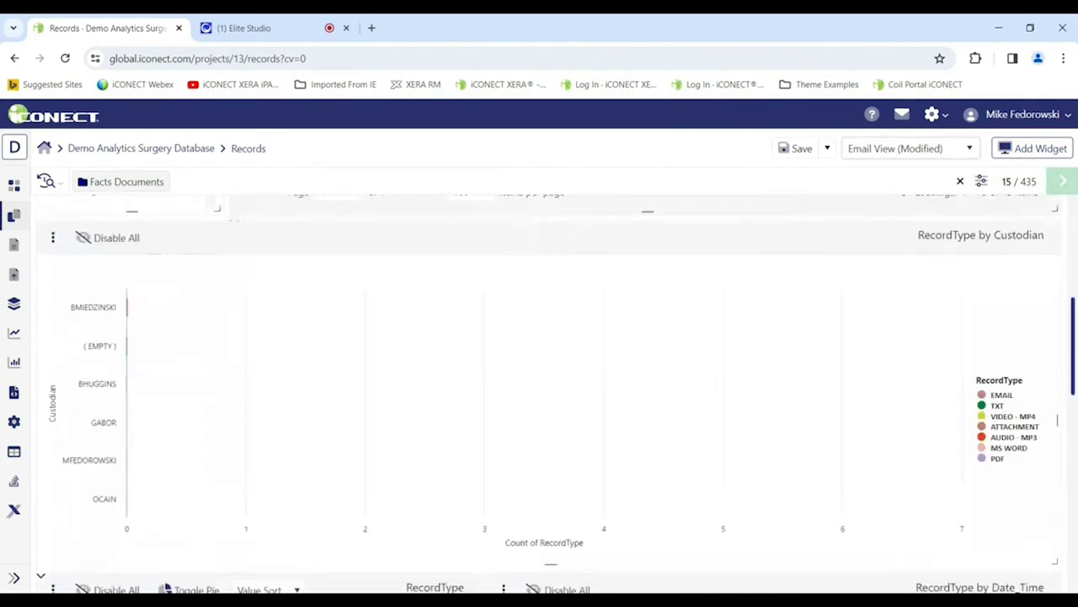
scroll(756, 354, up, 5)
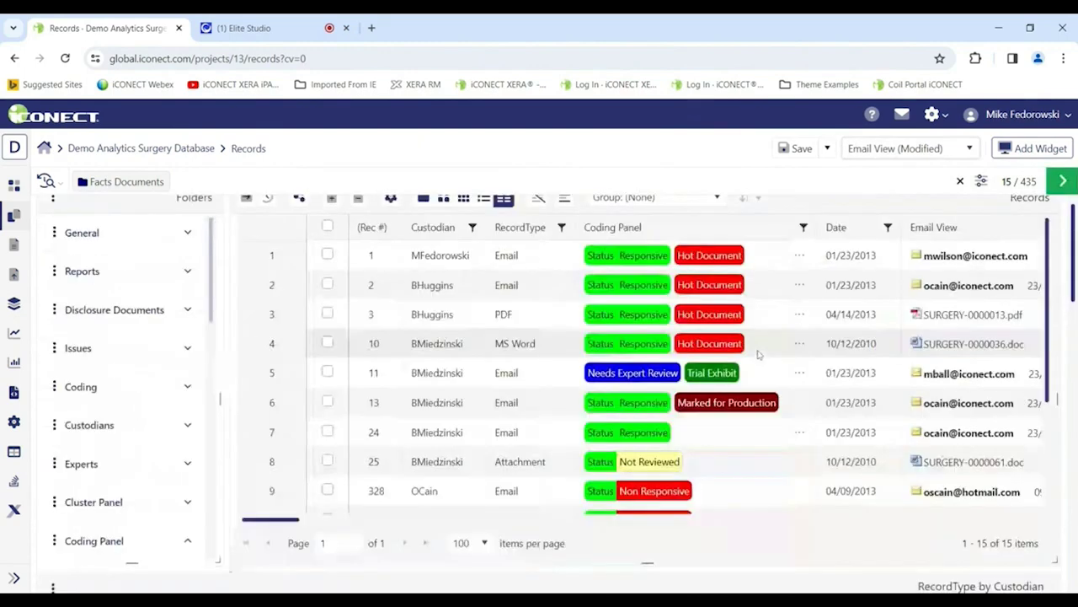
click(959, 182)
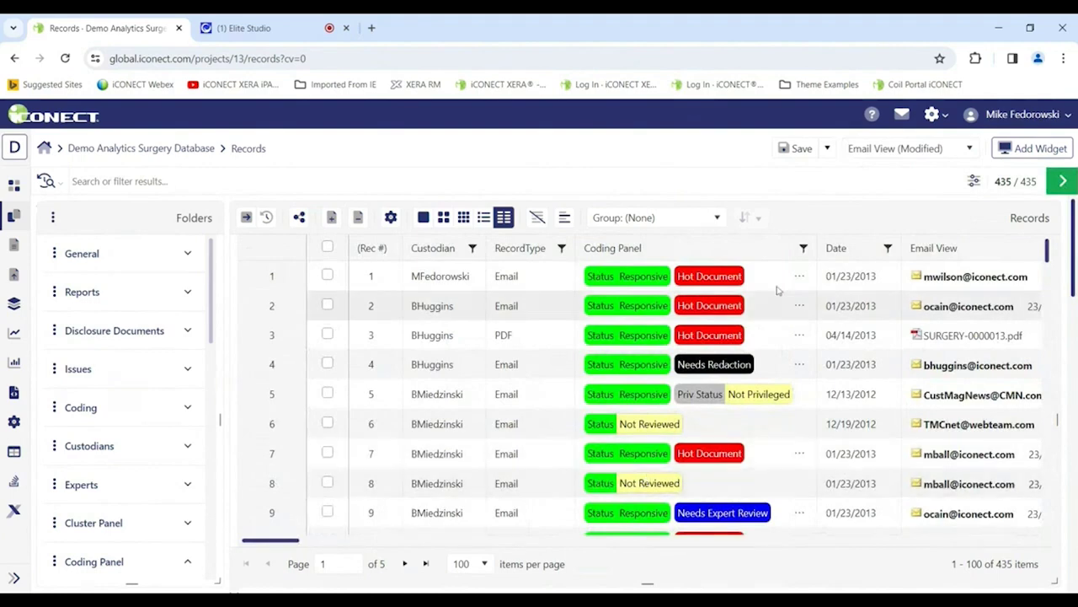
Filter the Coding Panel column by the Hot Document folder under Status::Responsive, and clear the filter again
click(803, 250)
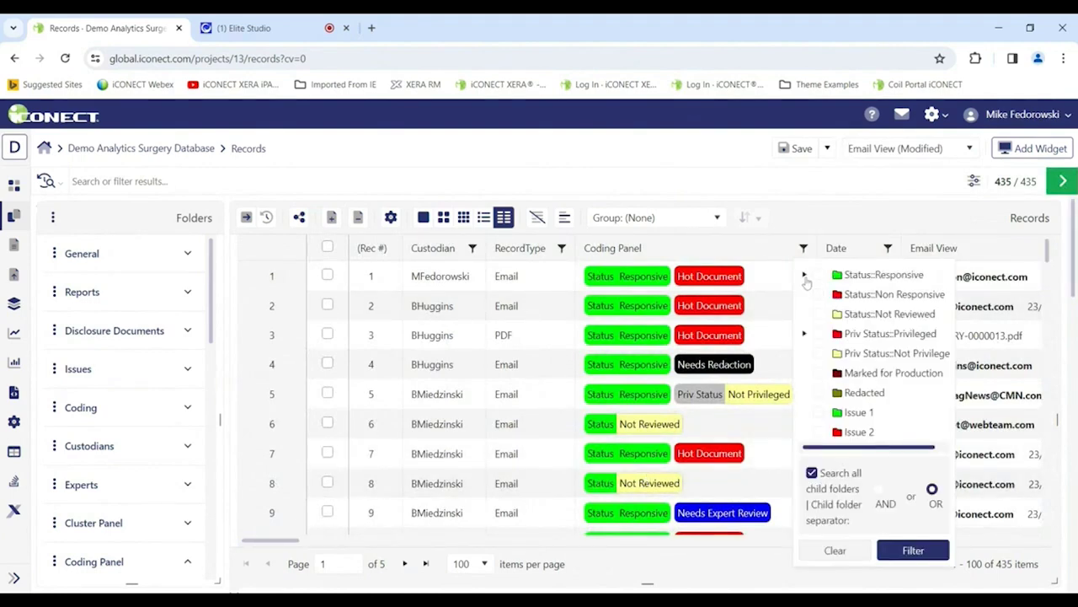
click(803, 276)
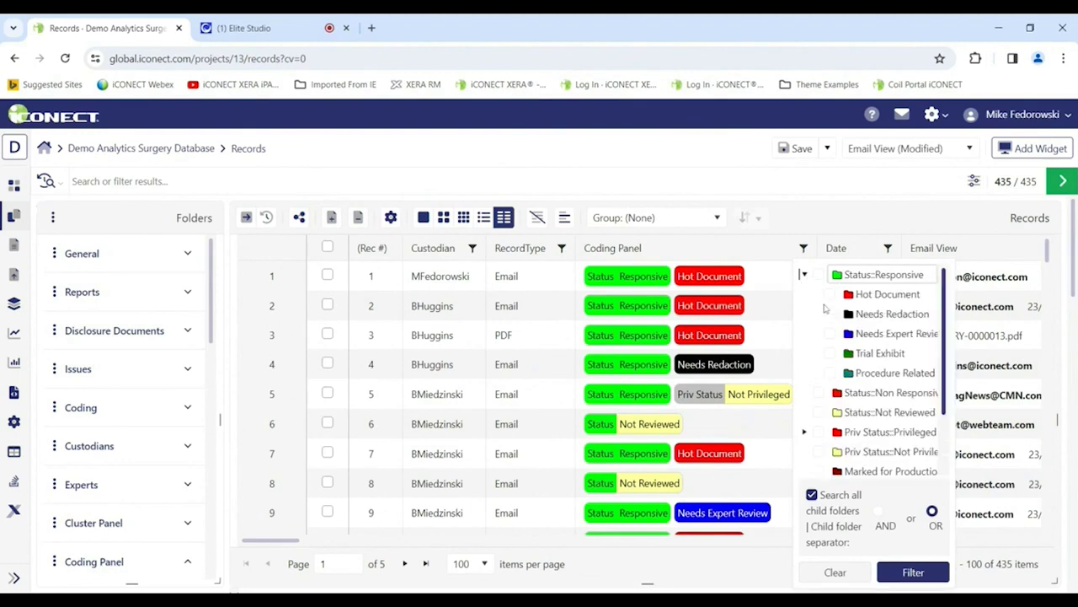
click(829, 295)
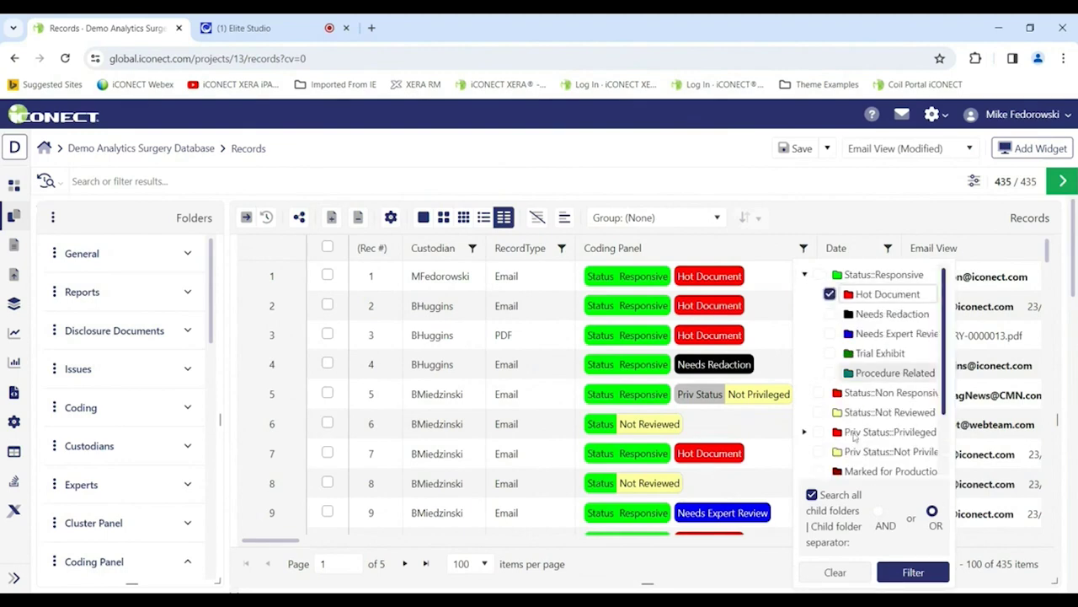
click(912, 572)
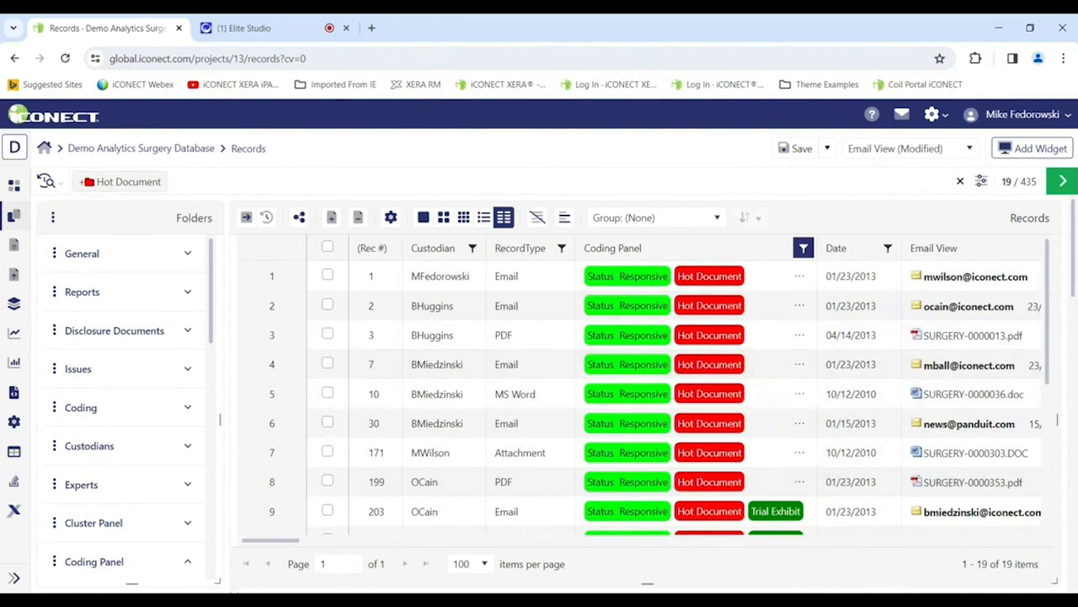
click(959, 181)
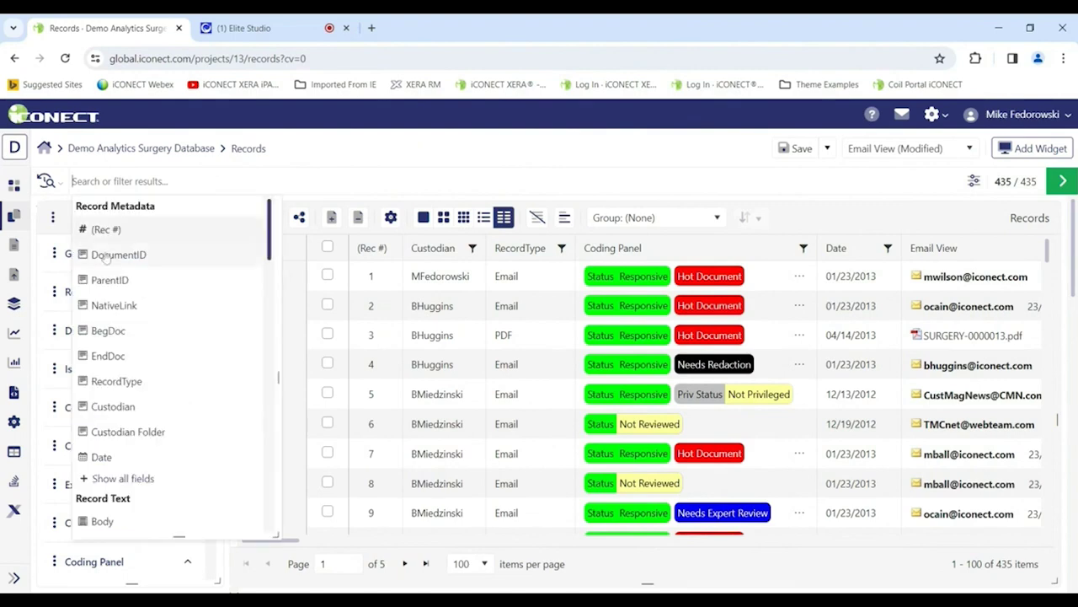
Examine the searchable record fields offered for filtering, from Record Metadata down to Record Batches and Entity
scroll(114, 423, down, 3)
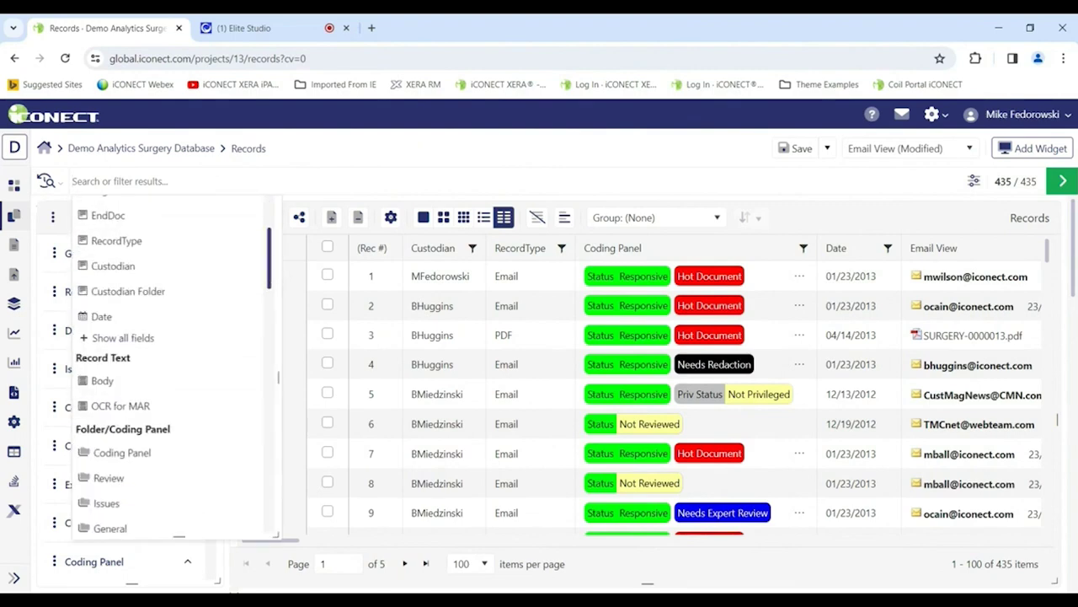
scroll(114, 423, up, 3)
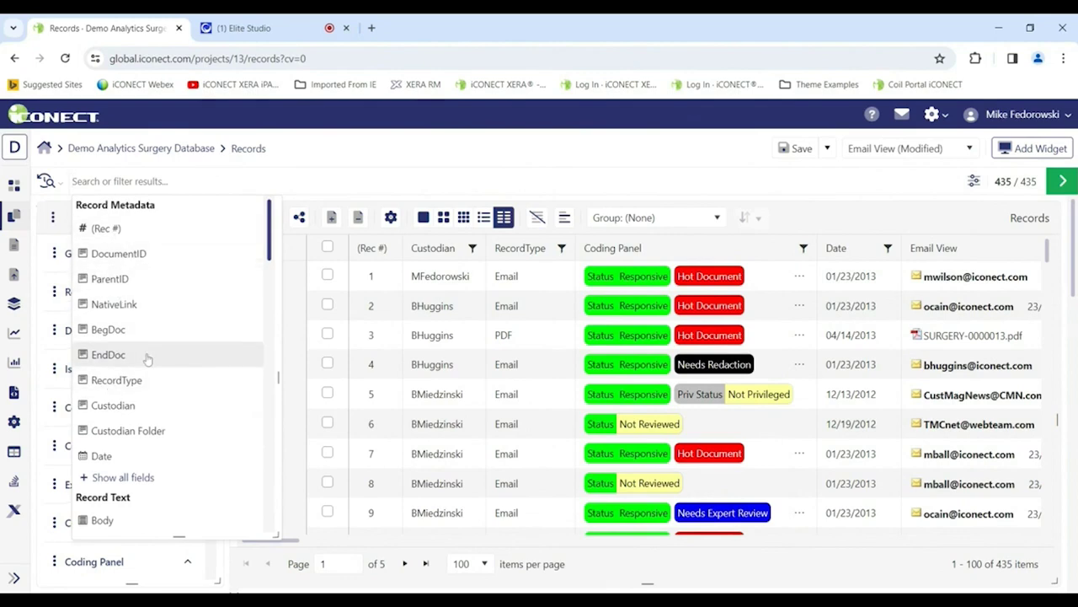
scroll(146, 357, down, 5)
scroll(146, 357, down, 10)
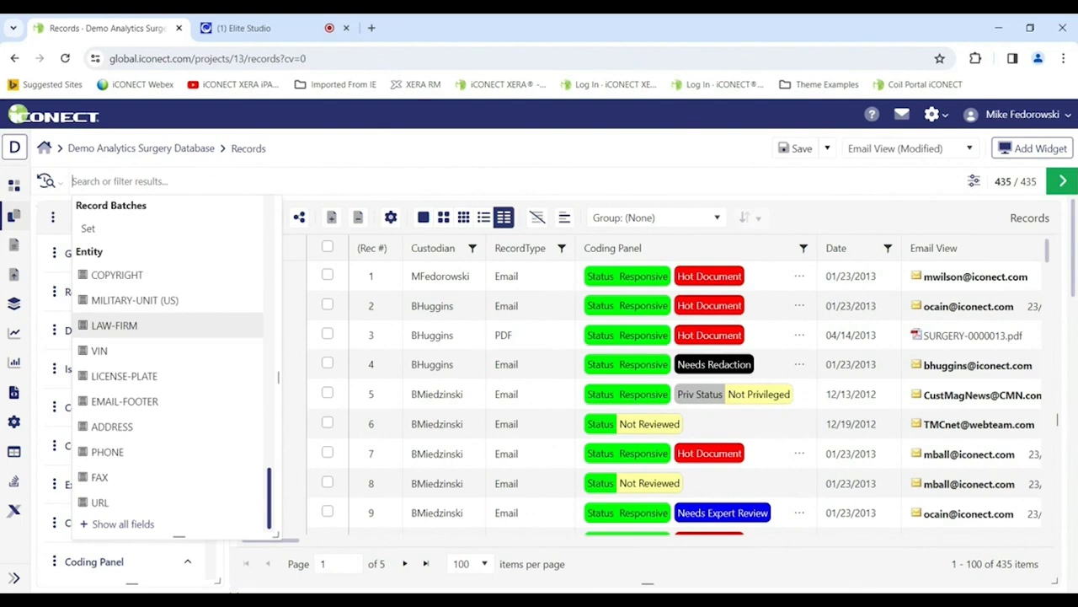
scroll(144, 332, up, 15)
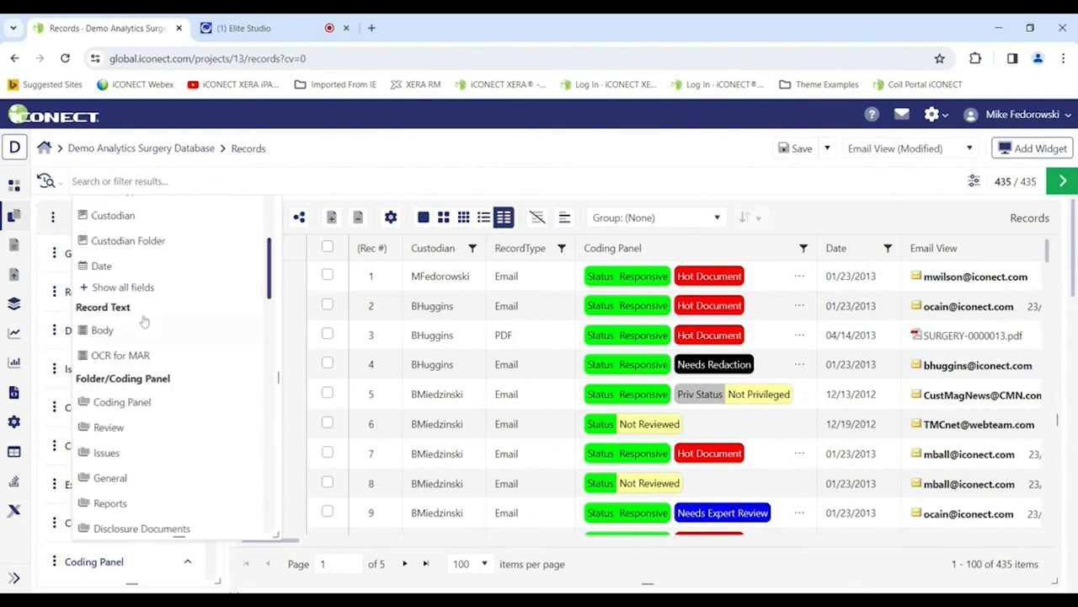
scroll(144, 321, up, 5)
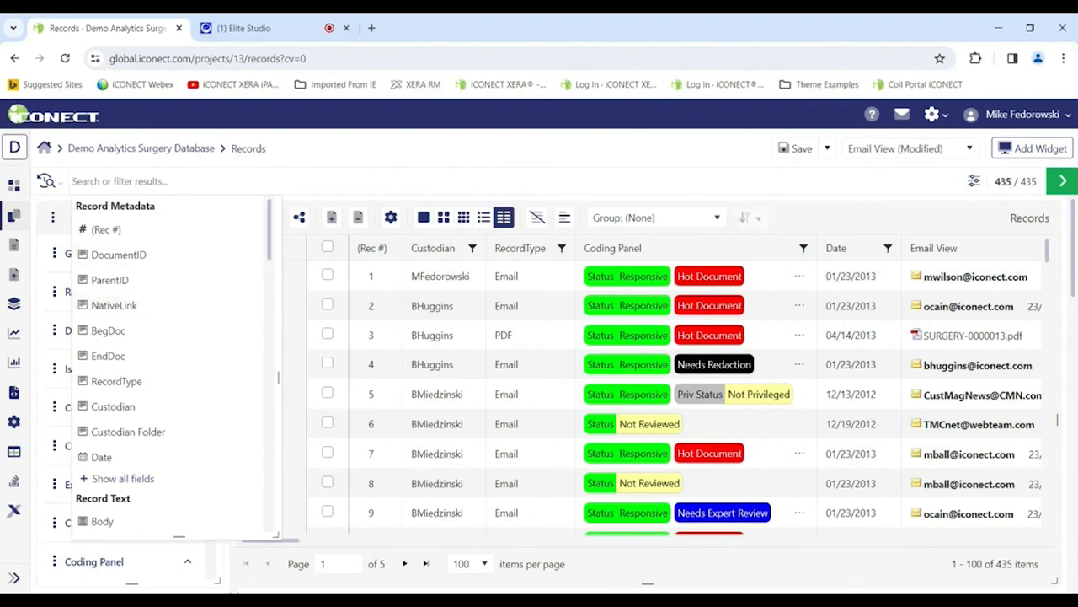
Build a search with the Custodian field equal to the first, second and fourth custodians in the value list
text(cust)
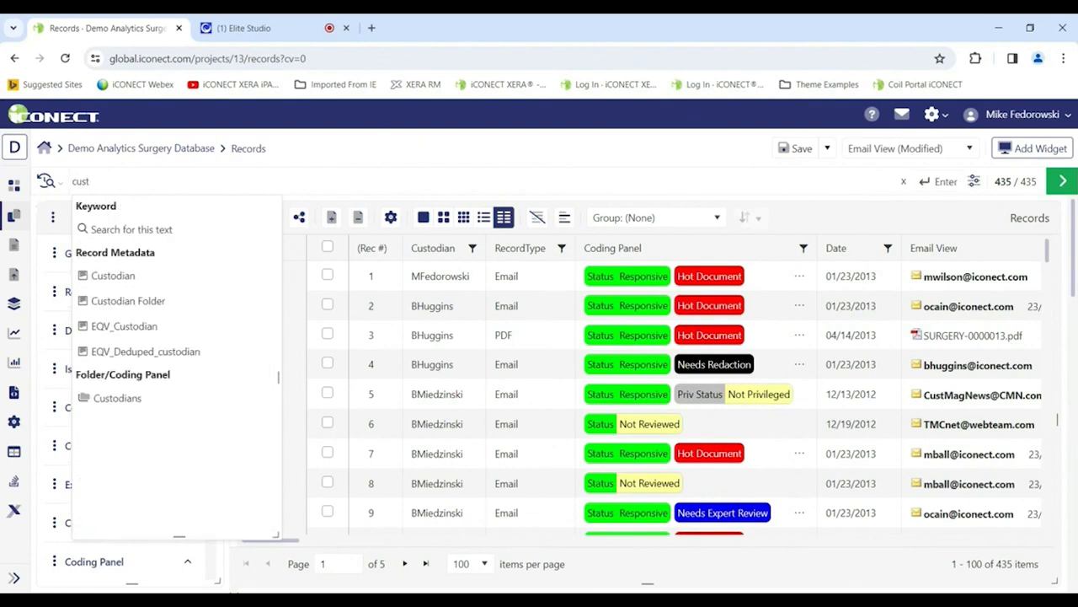
click(114, 277)
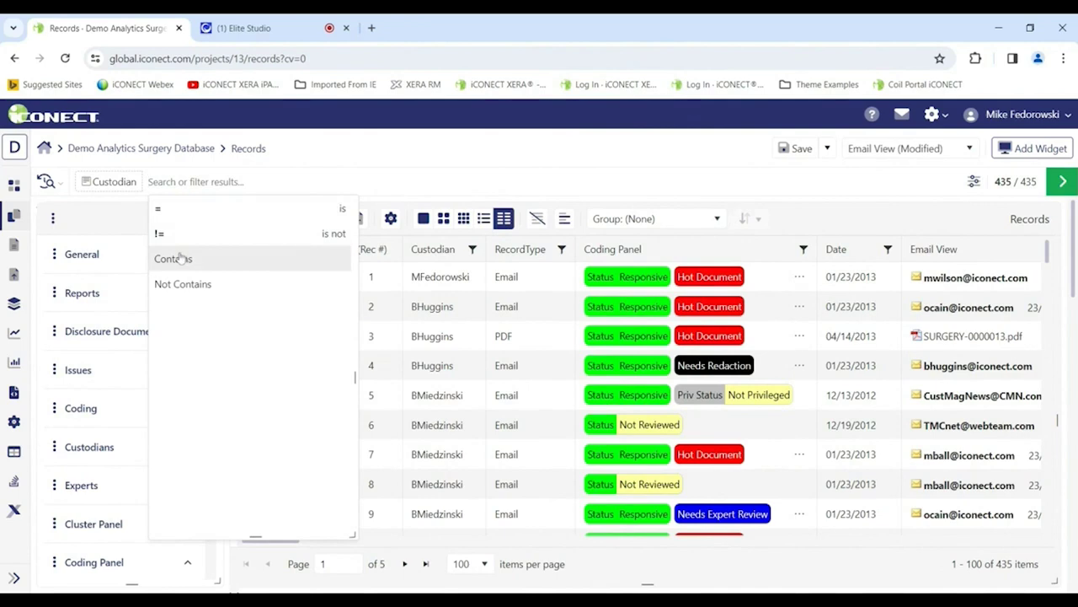
click(180, 209)
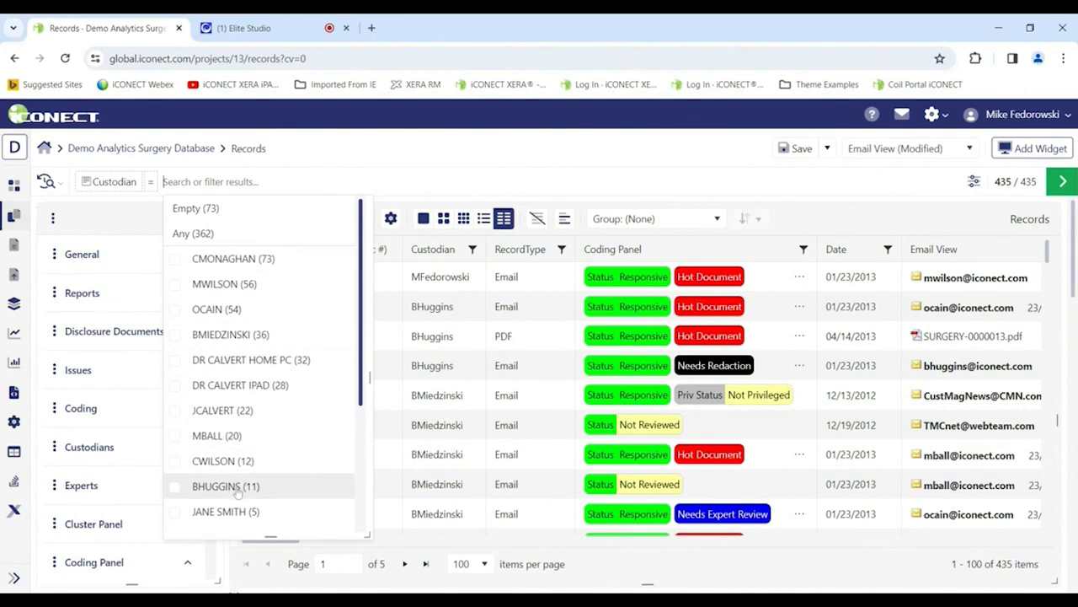
click(175, 261)
click(176, 286)
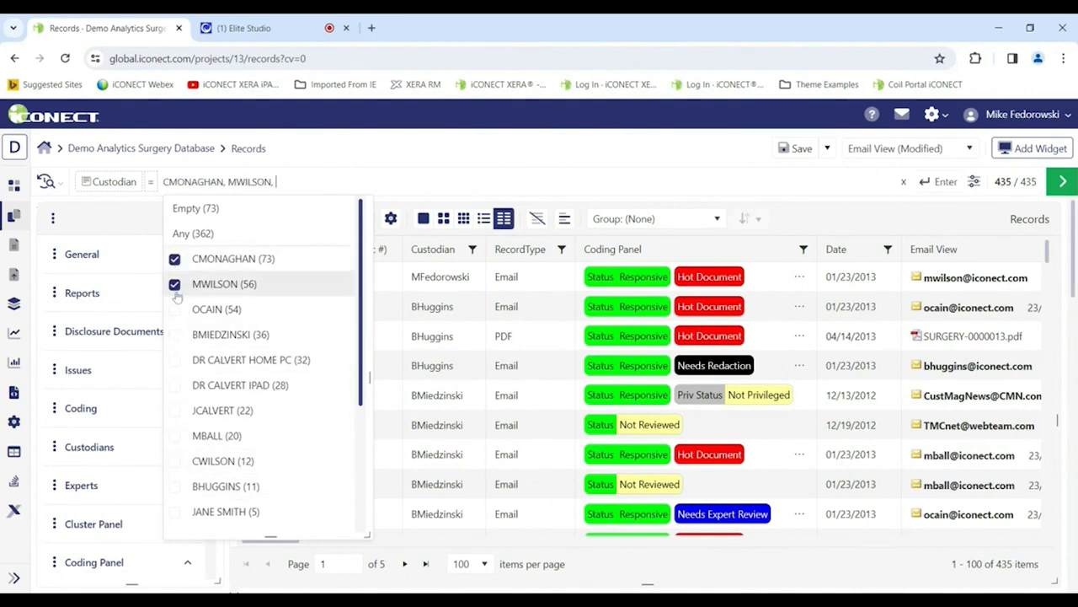
click(175, 336)
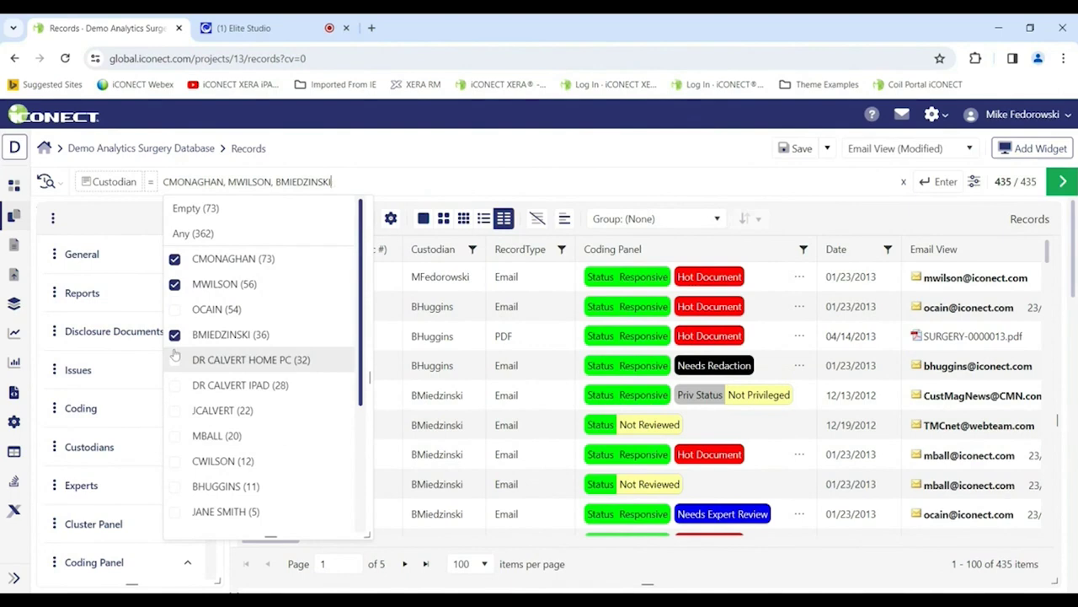
Remove the entire Custodian condition from the record search
key(BackSpace)
key(BackSpace)
key(BackSpace)
key(BackSpace)
key(BackSpace)
key(BackSpace)
key(BackSpace)
key(BackSpace)
key(BackSpace)
key(BackSpace)
key(BackSpace)
key(BackSpace)
key(BackSpace)
key(BackSpace)
key(BackSpace)
key(BackSpace)
key(BackSpace)
key(BackSpace)
key(BackSpace)
key(BackSpace)
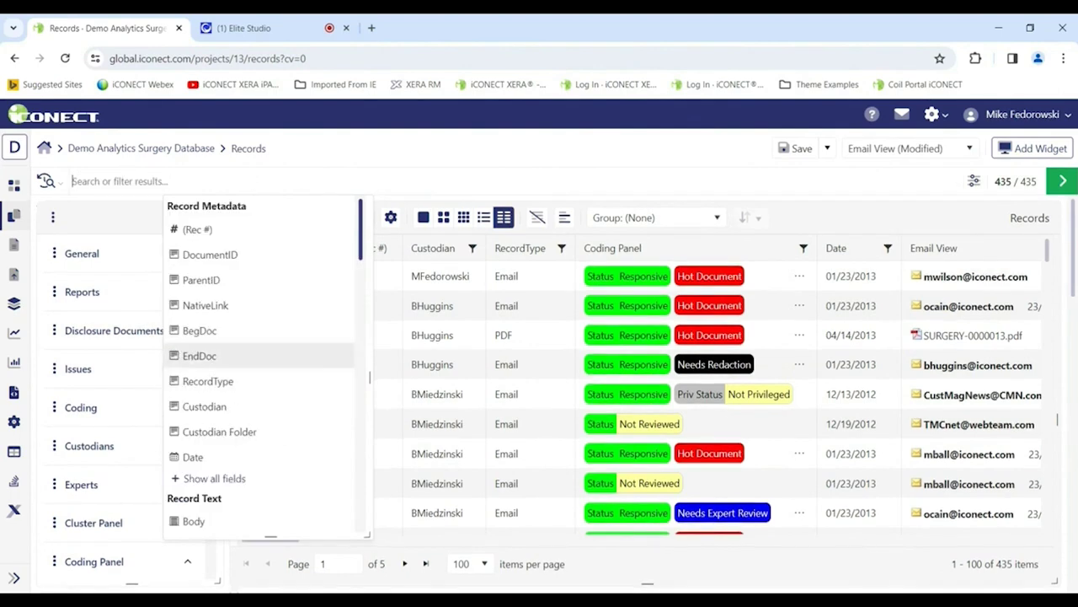
click(307, 151)
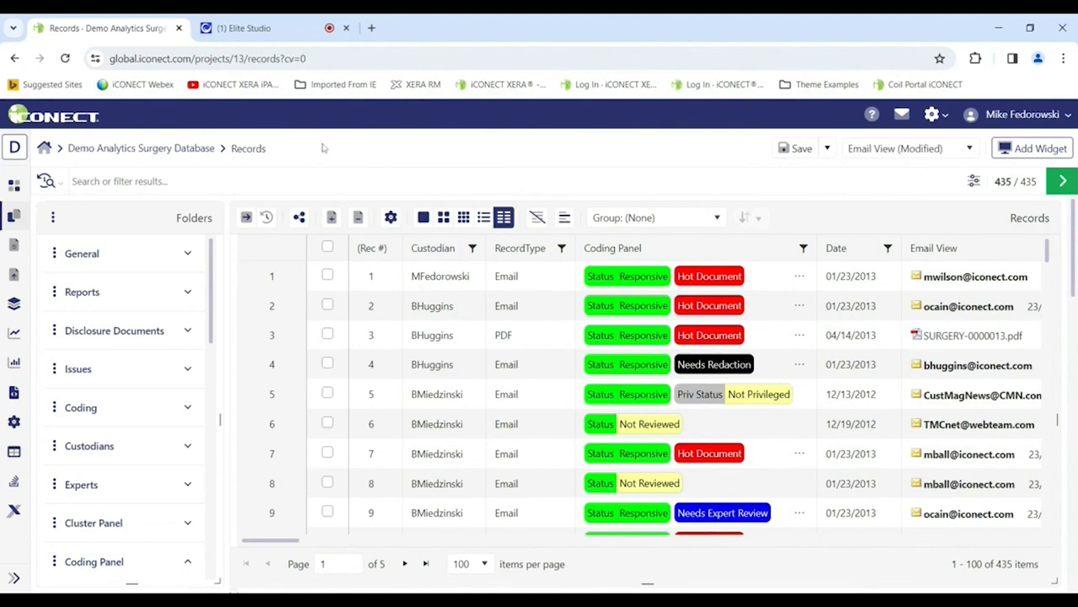
Examine the RecordType by Custodian, RecordType and RecordType by Date_Time charts and the M Clusters map below the records
scroll(754, 567, down, 4)
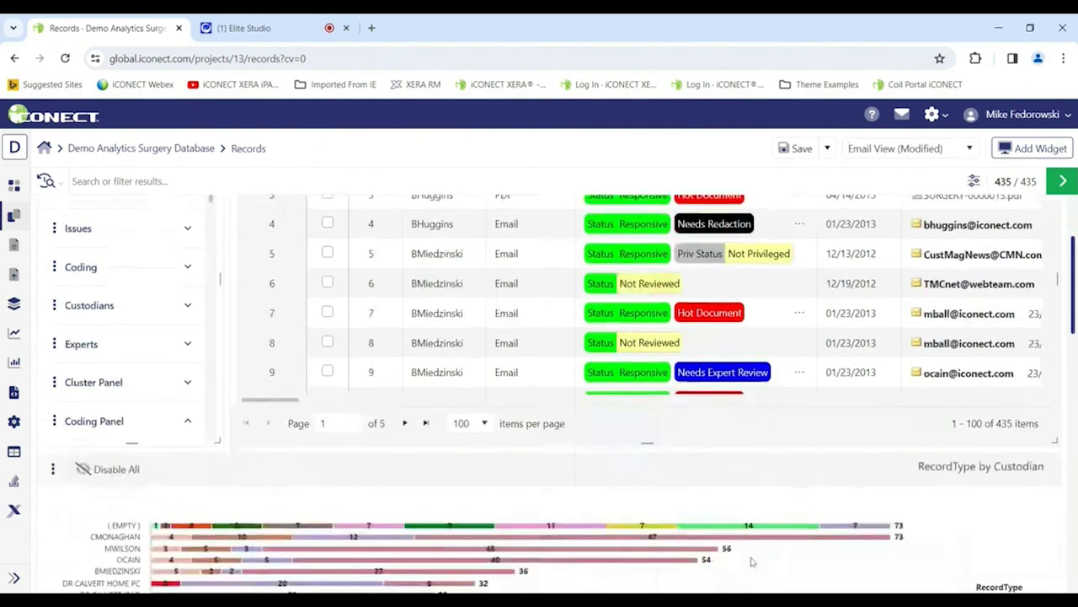
scroll(634, 450, down, 2)
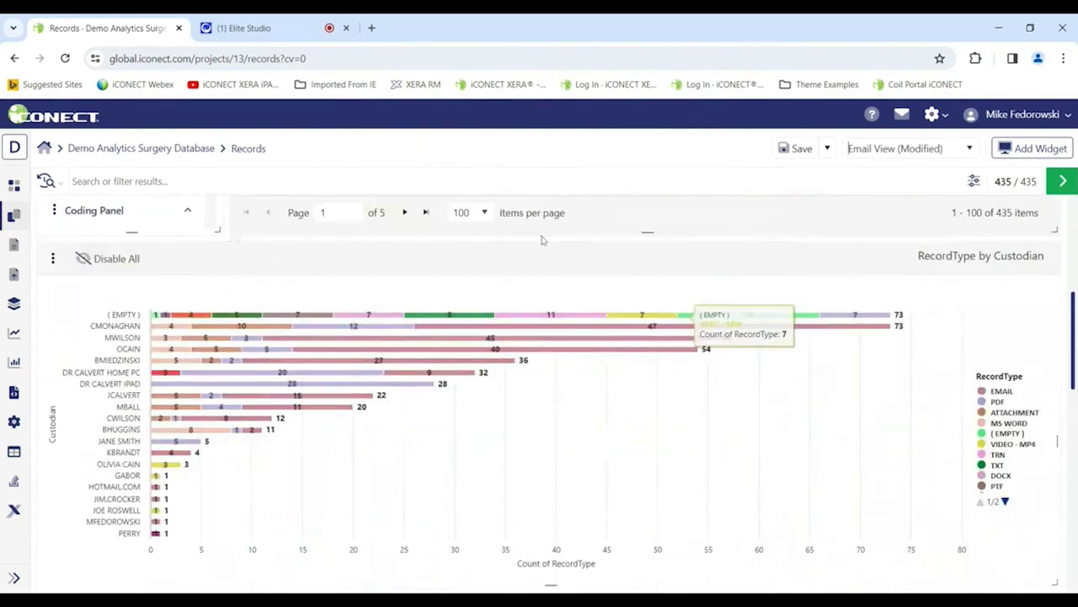
scroll(476, 365, down, 1)
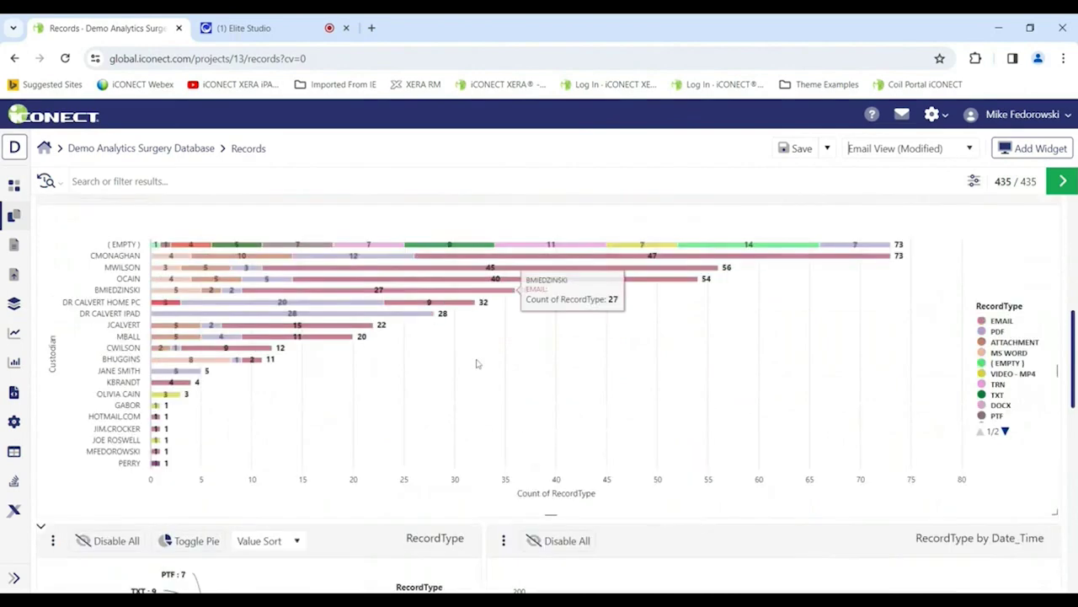
scroll(476, 364, up, 2)
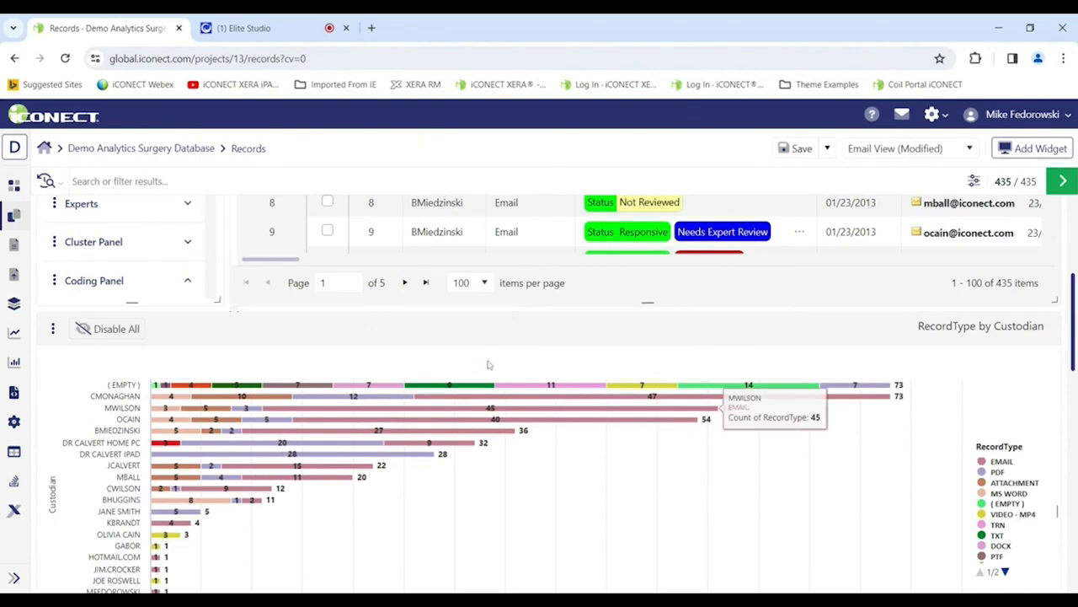
scroll(542, 437, down, 2)
scroll(542, 437, down, 3)
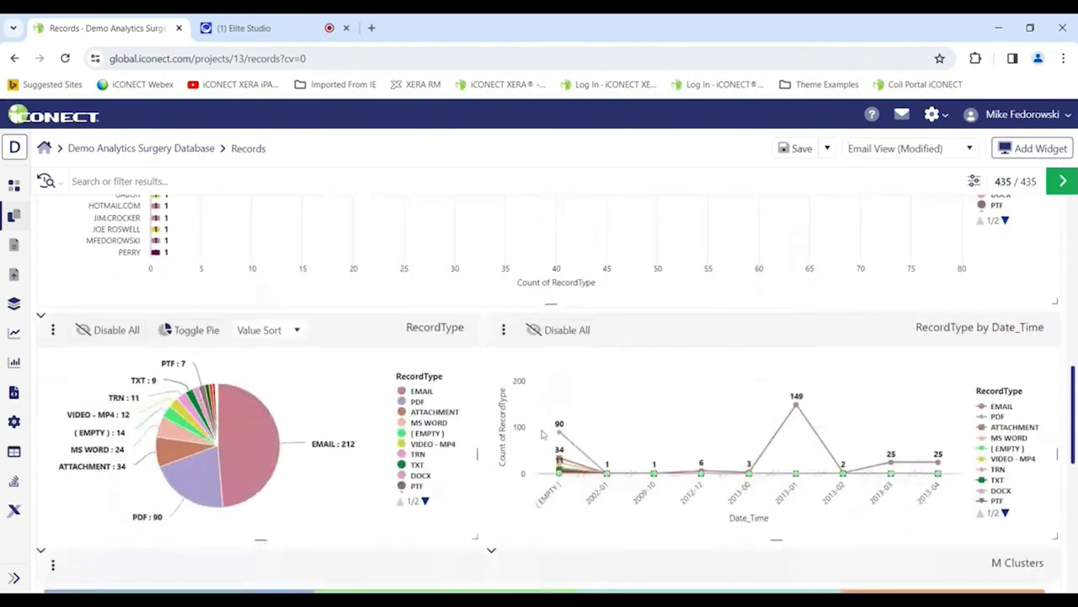
scroll(544, 433, down, 1)
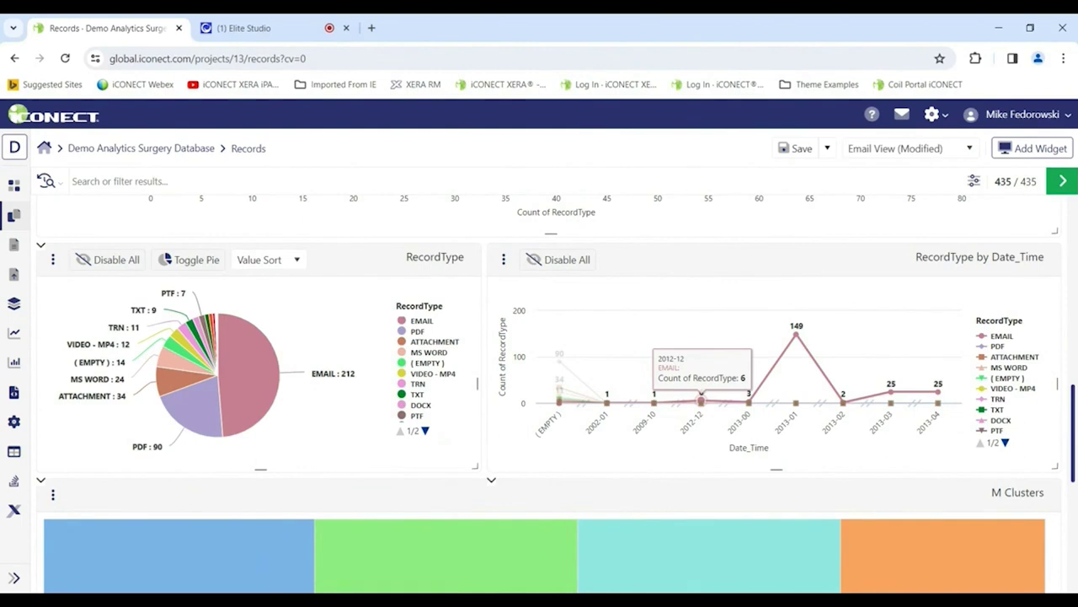
scroll(624, 371, down, 5)
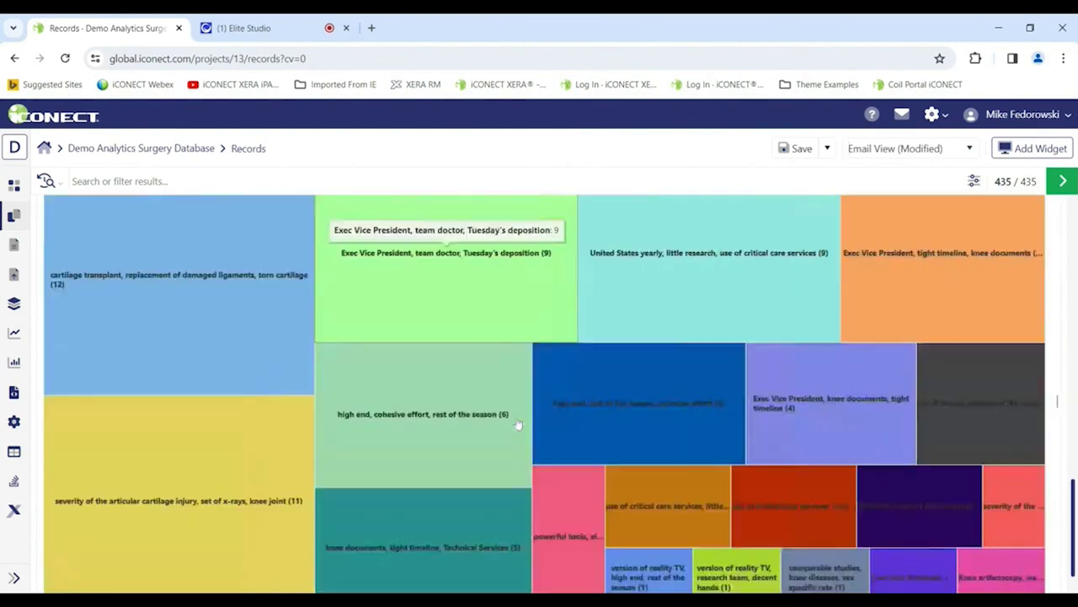
scroll(531, 428, up, 8)
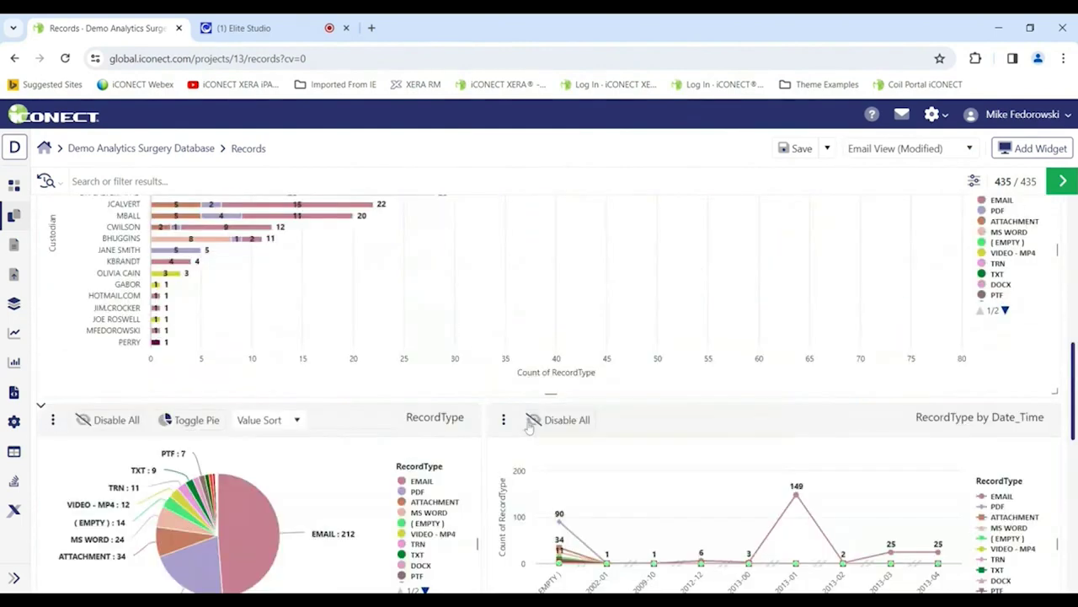
scroll(530, 429, up, 2)
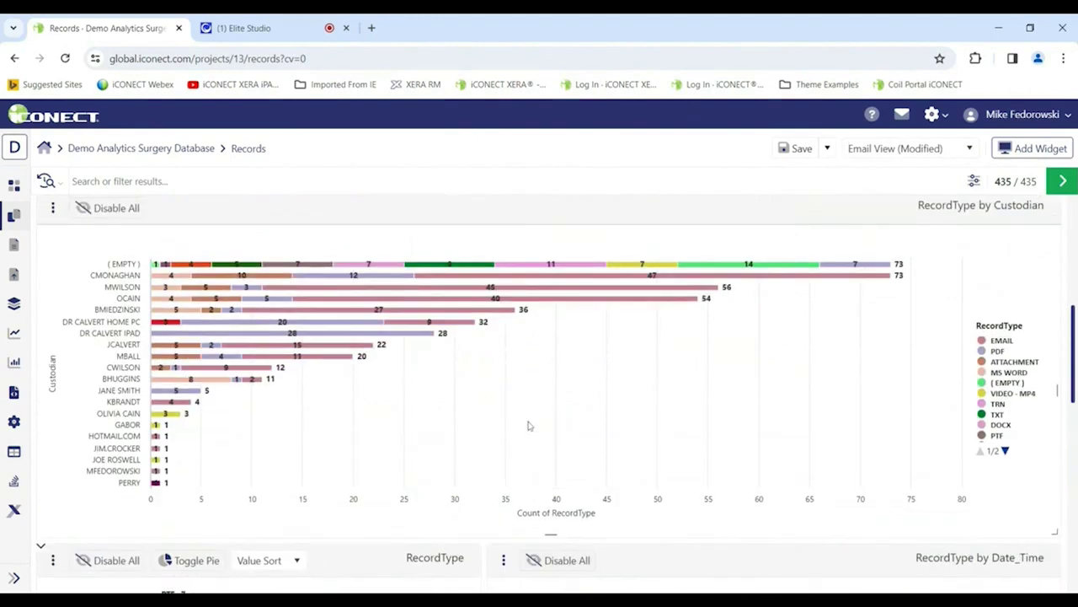
scroll(529, 426, down, 3)
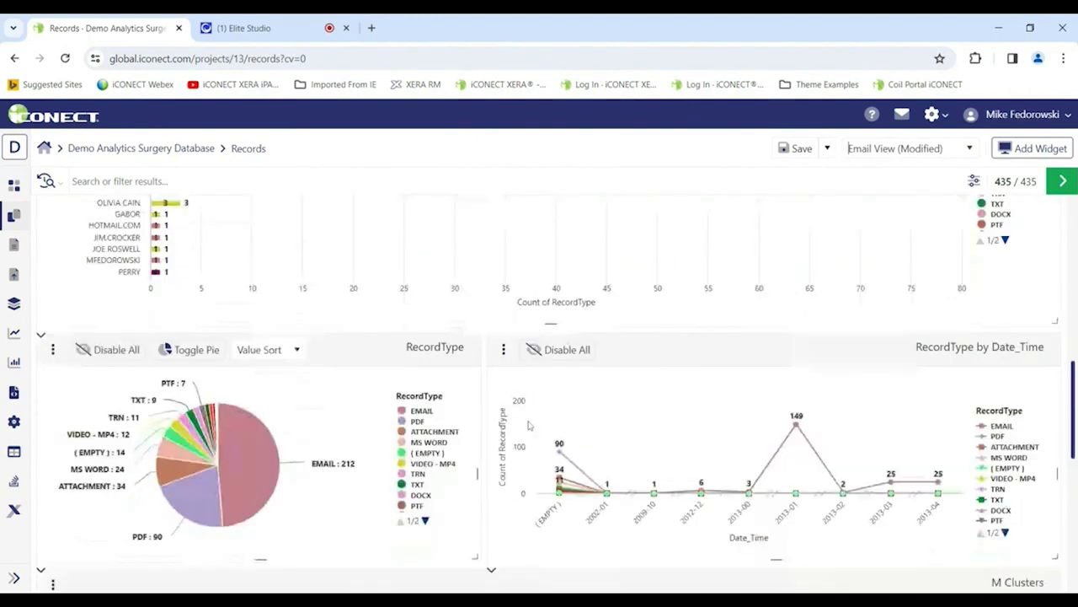
scroll(194, 505, up, 6)
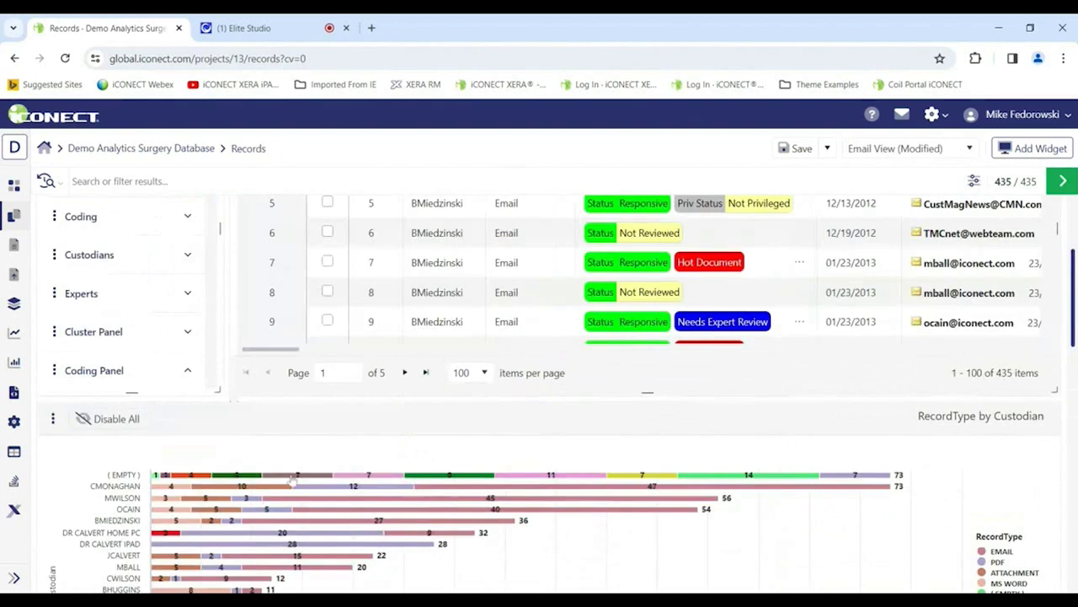
Filter the records from the RecordType by Custodian chart to the EMAIL items of the custodian just below (EMPTY)
click(521, 496)
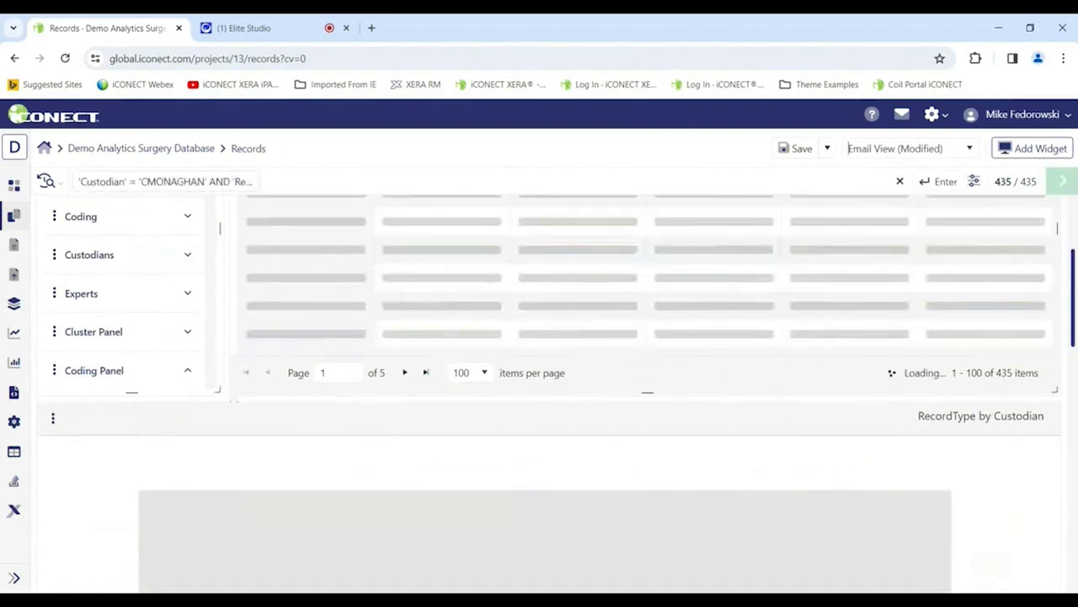
scroll(519, 489, up, 2)
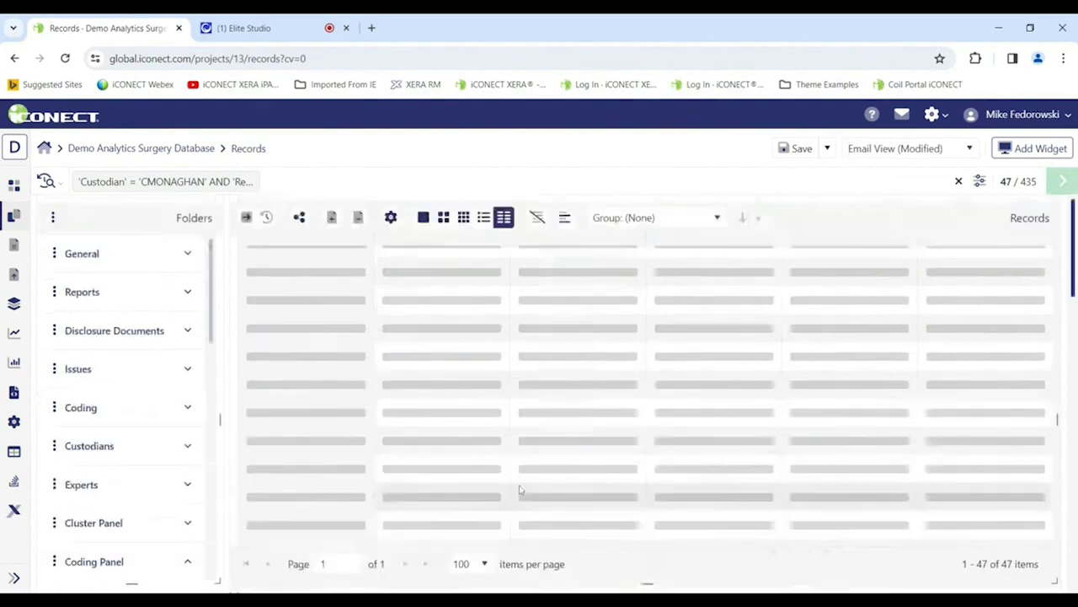